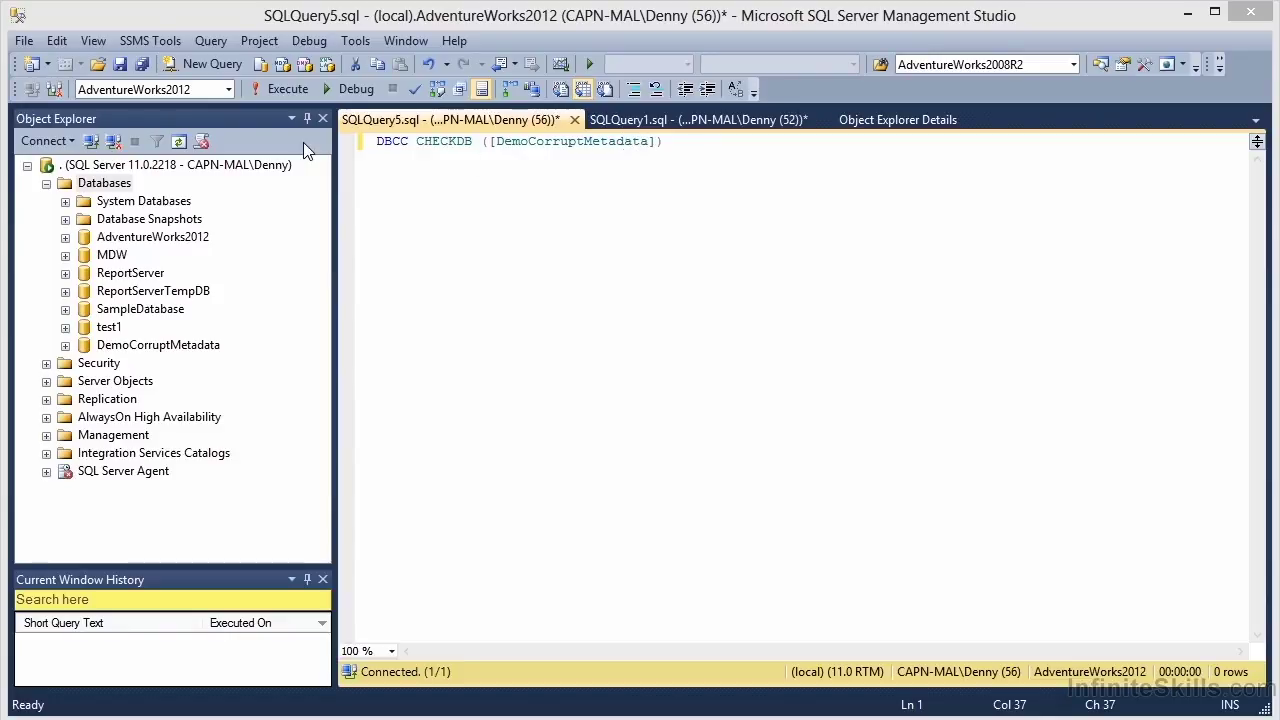
- Write the statement DBCC CHECKDB ([AdventureWorks2012]) in a new query window
{"action": "left_click", "coordinate": [204, 63]}
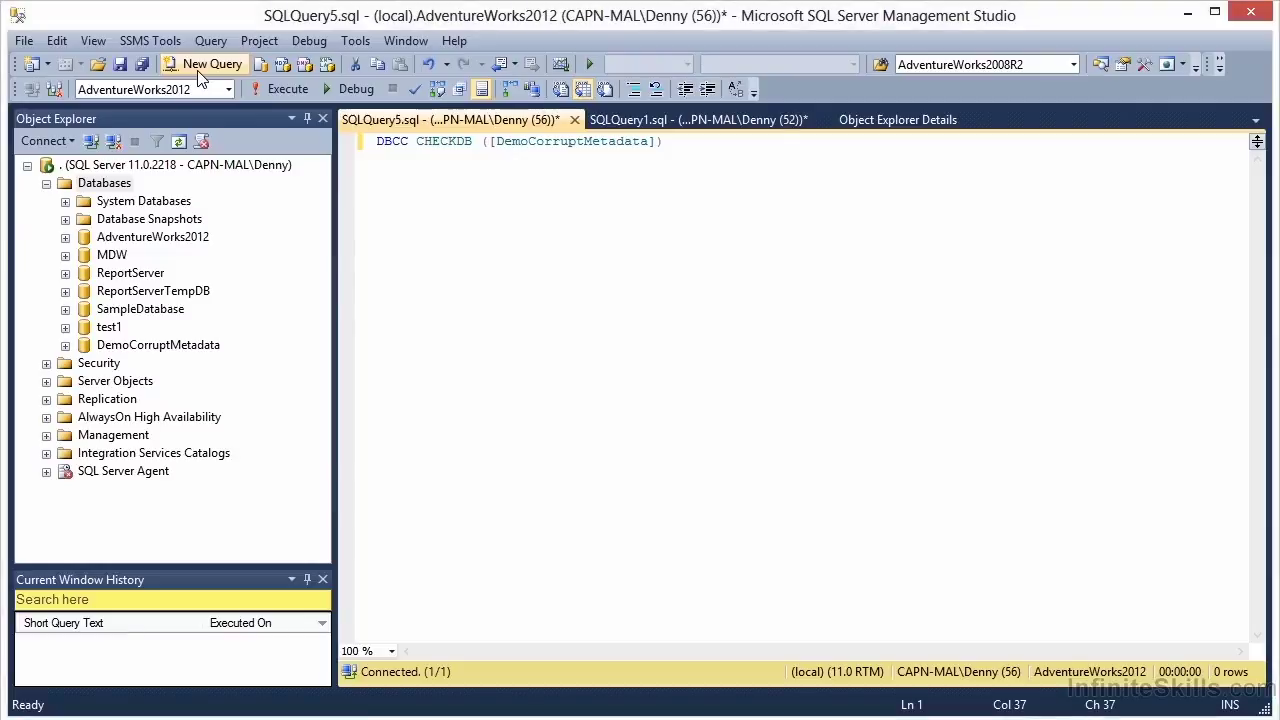
{"action": "type", "text": "DBCC CHECKD"}
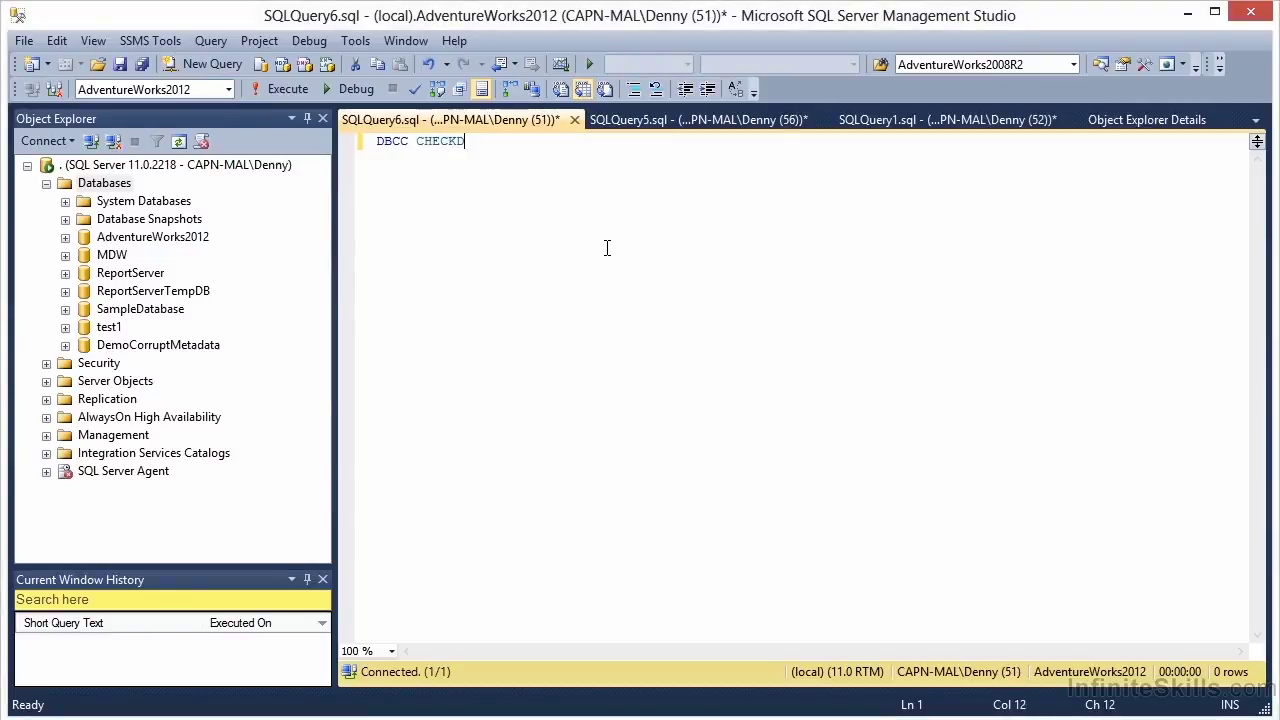
{"action": "type", "text": "B ("}
{"action": "left_click", "coordinate": [203, 241]}
{"action": "left_click_drag", "start_coordinate": [203, 241], "coordinate": [560, 200]}
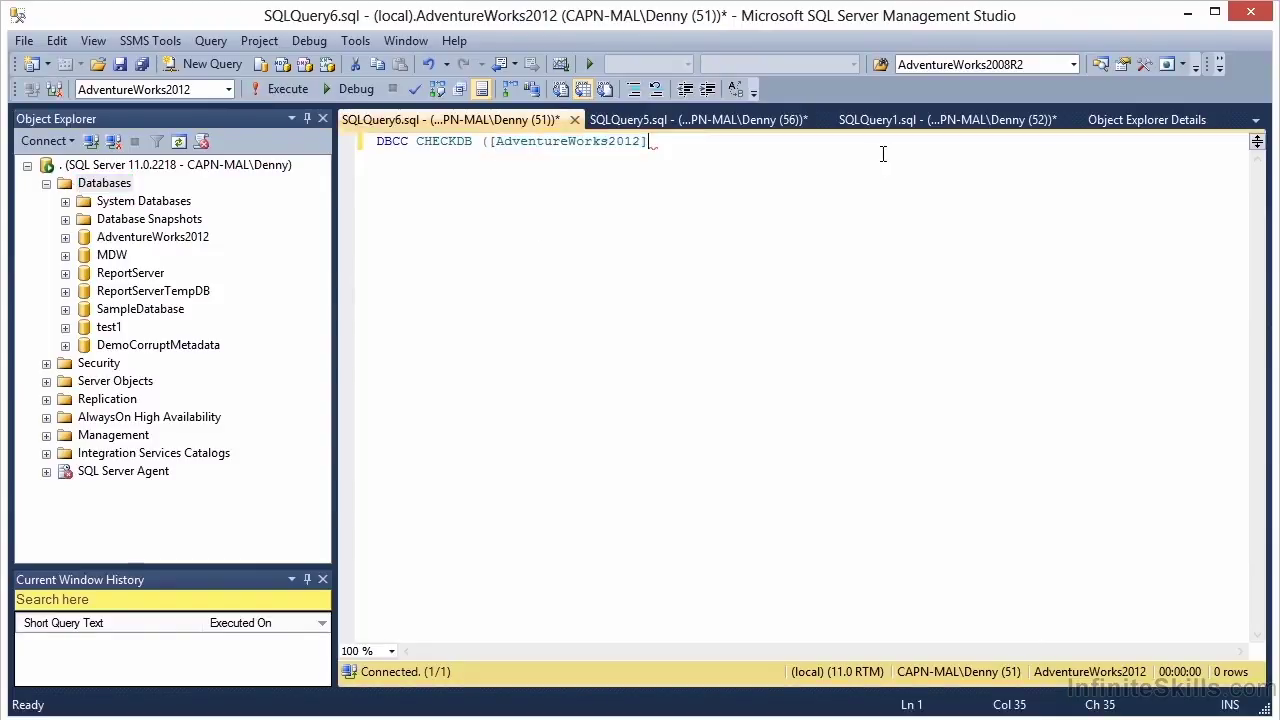
{"action": "type", "text": ")"}
- Enlarge the query text to 150 % and execute the AdventureWorks2012 integrity check
{"action": "left_click", "coordinate": [392, 650]}
{"action": "left_click", "coordinate": [363, 601]}
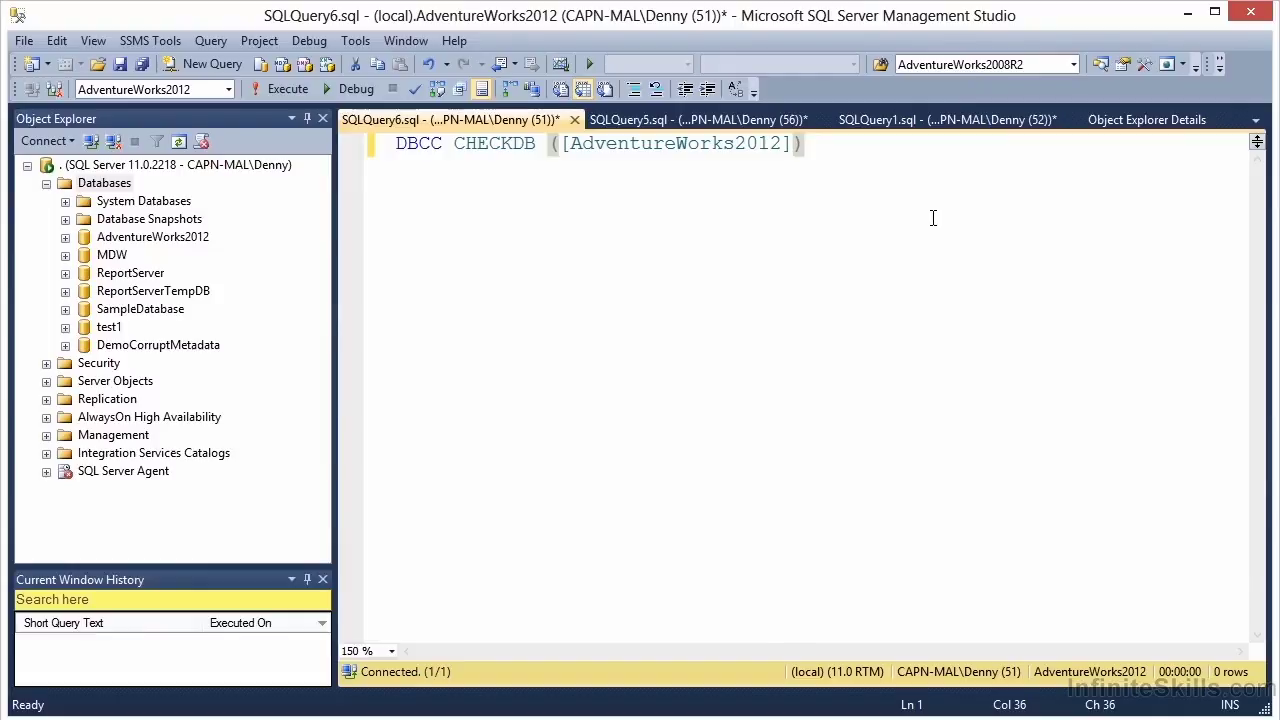
{"action": "key", "text": "F5"}
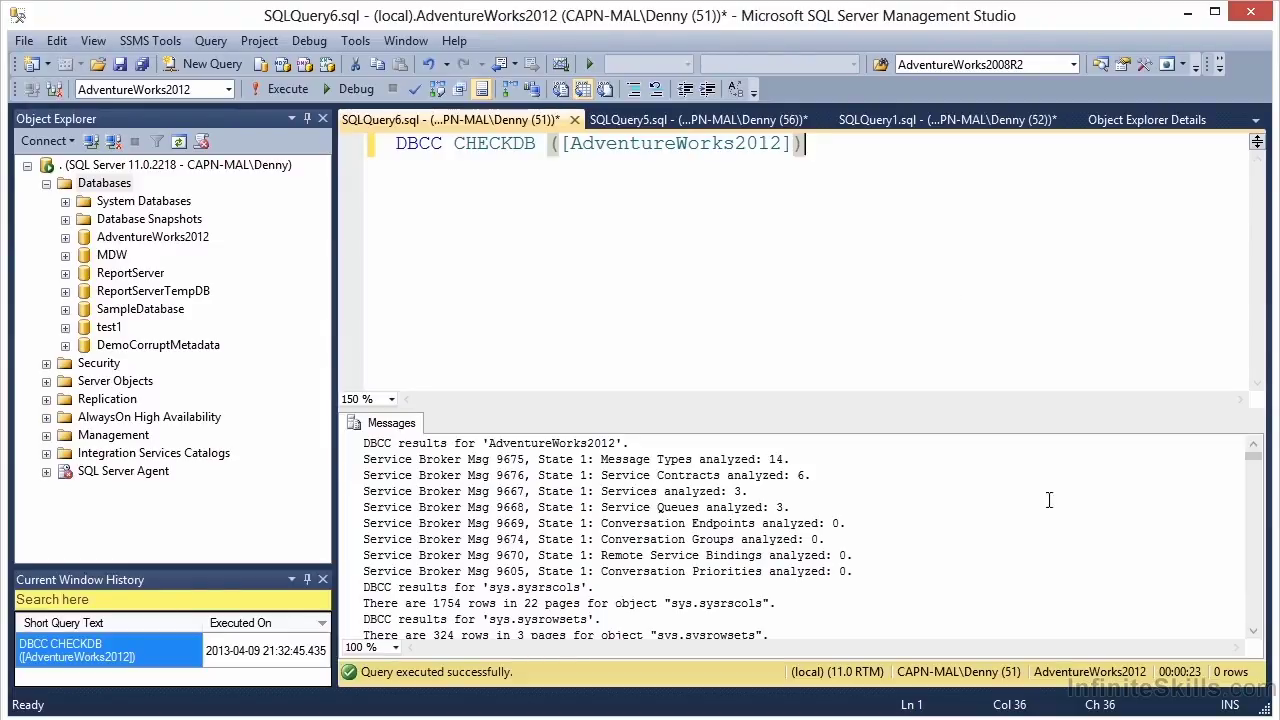
- Enlarge the message output of the AdventureWorks2012 check to 150 %
{"action": "left_click", "coordinate": [943, 577]}
{"action": "scroll", "coordinate": [943, 577], "scroll_direction": "down", "scroll_amount": 3}
{"action": "scroll", "coordinate": [943, 577], "scroll_direction": "down", "scroll_amount": 2}
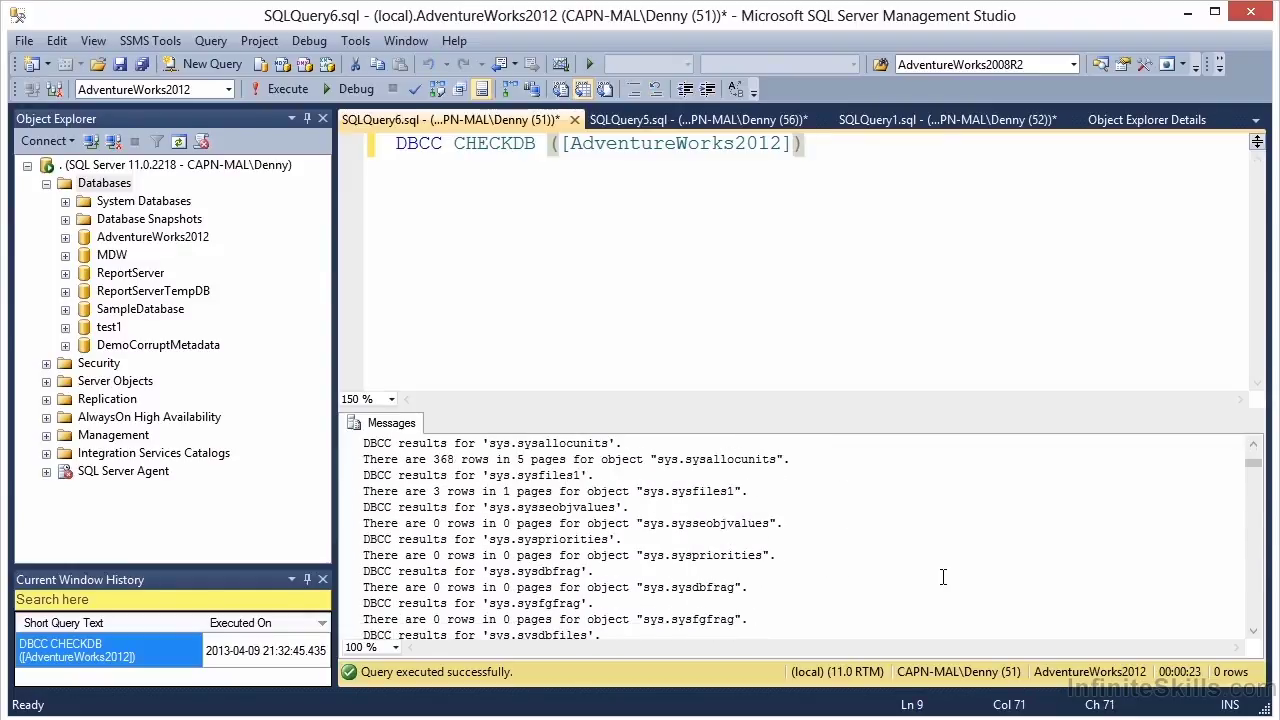
{"action": "scroll", "coordinate": [943, 577], "scroll_direction": "down", "scroll_amount": 3}
{"action": "left_click", "coordinate": [362, 647]}
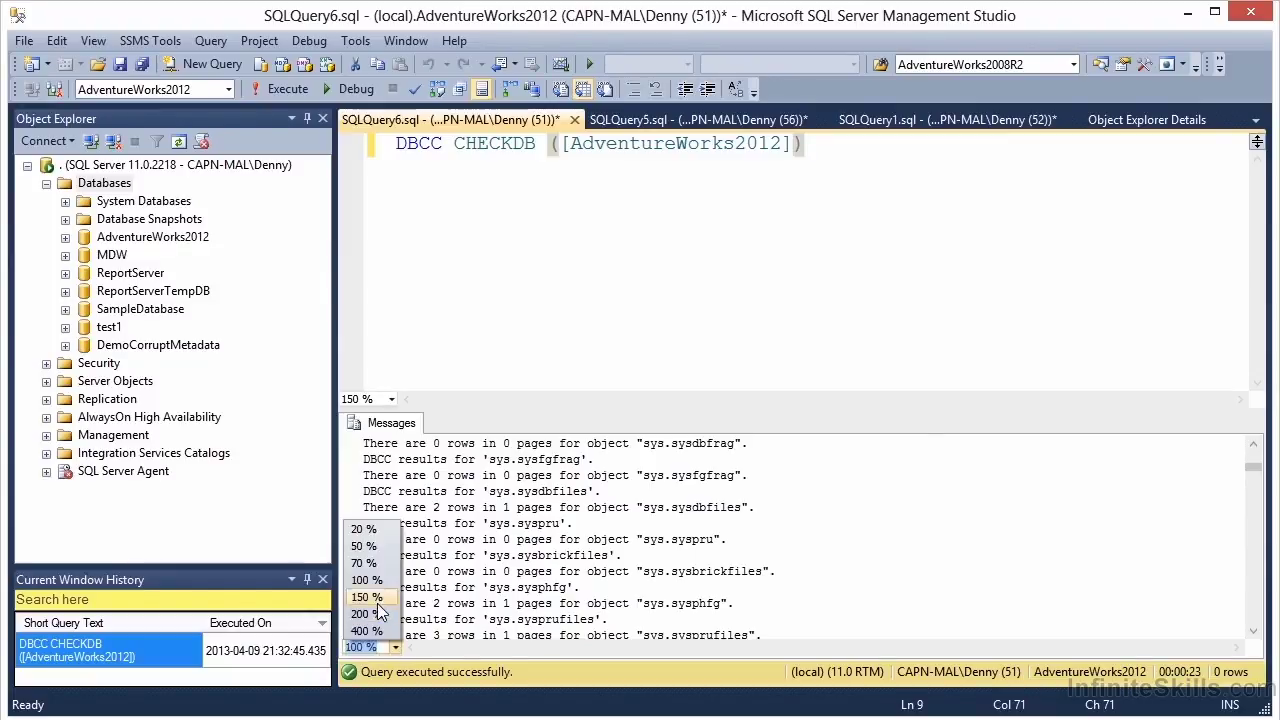
{"action": "left_click", "coordinate": [360, 612]}
- Examine the AdventureWorks2012 check messages for each object, through to the CHECKDB summary at the end of the output
{"action": "left_click", "coordinate": [979, 559]}
{"action": "scroll", "coordinate": [1046, 597], "scroll_direction": "down", "scroll_amount": 4}
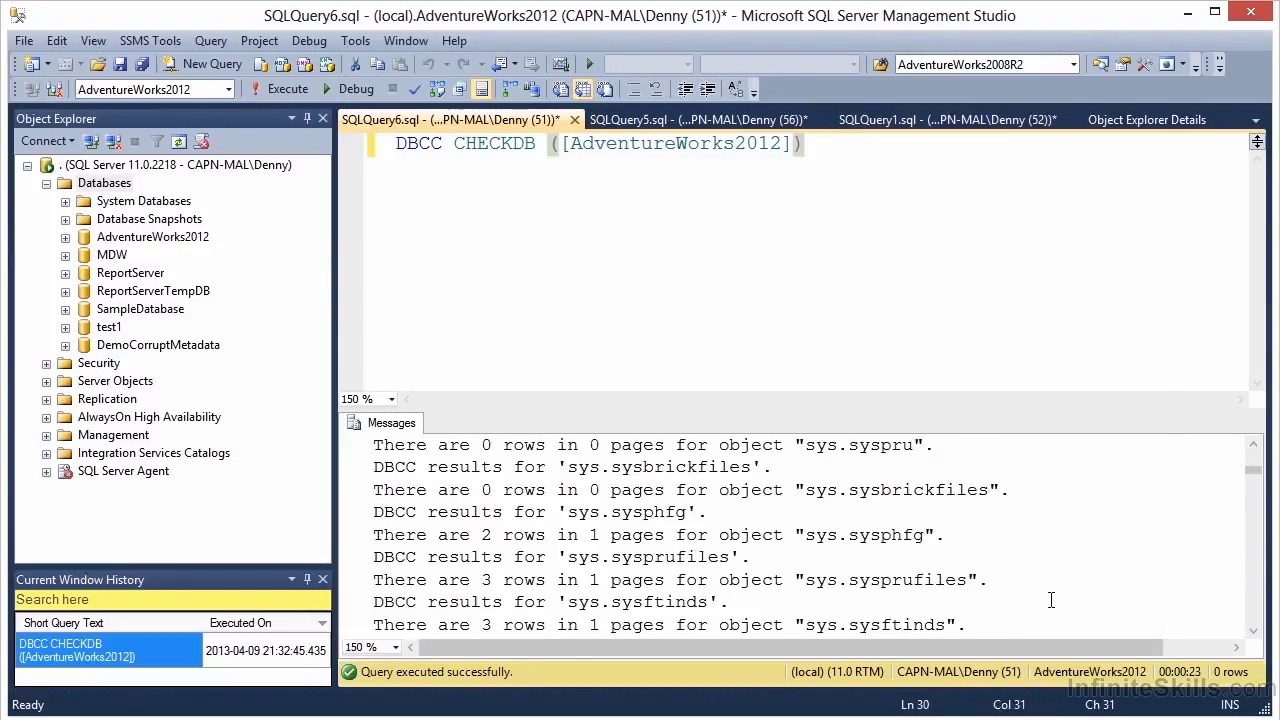
{"action": "scroll", "coordinate": [1051, 600], "scroll_direction": "down", "scroll_amount": 7}
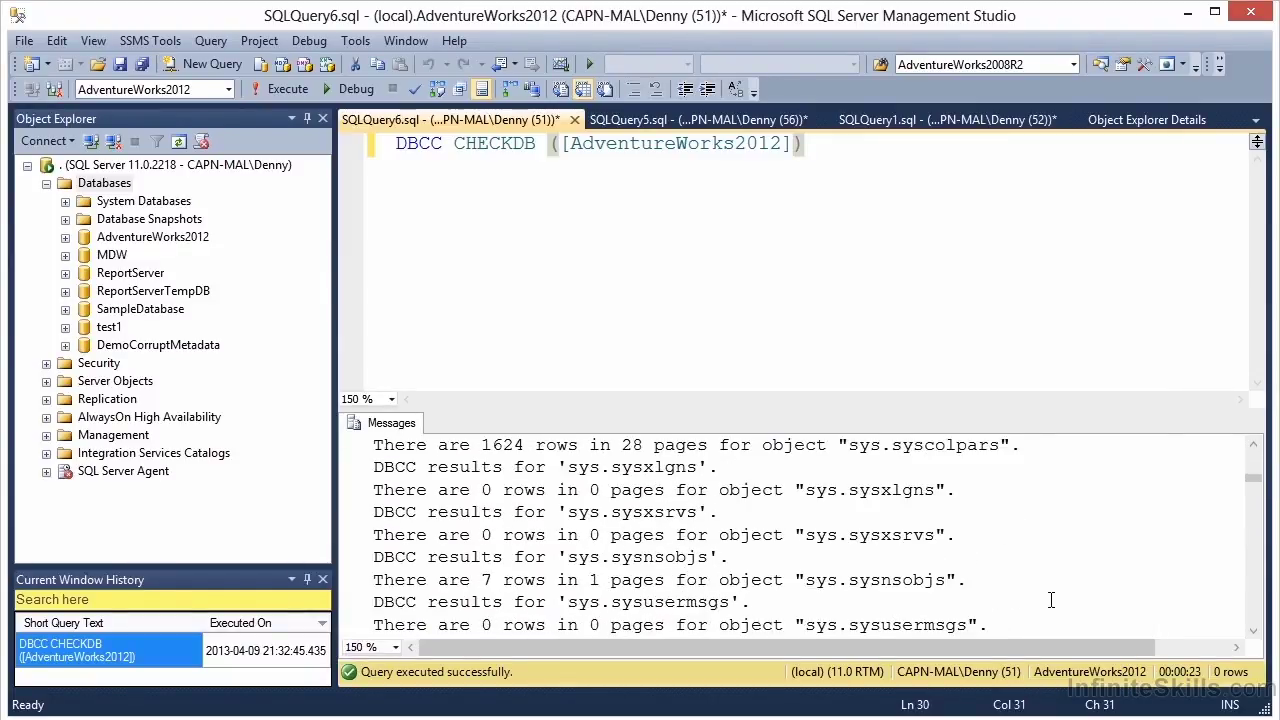
{"action": "scroll", "coordinate": [1051, 600], "scroll_direction": "down", "scroll_amount": 10}
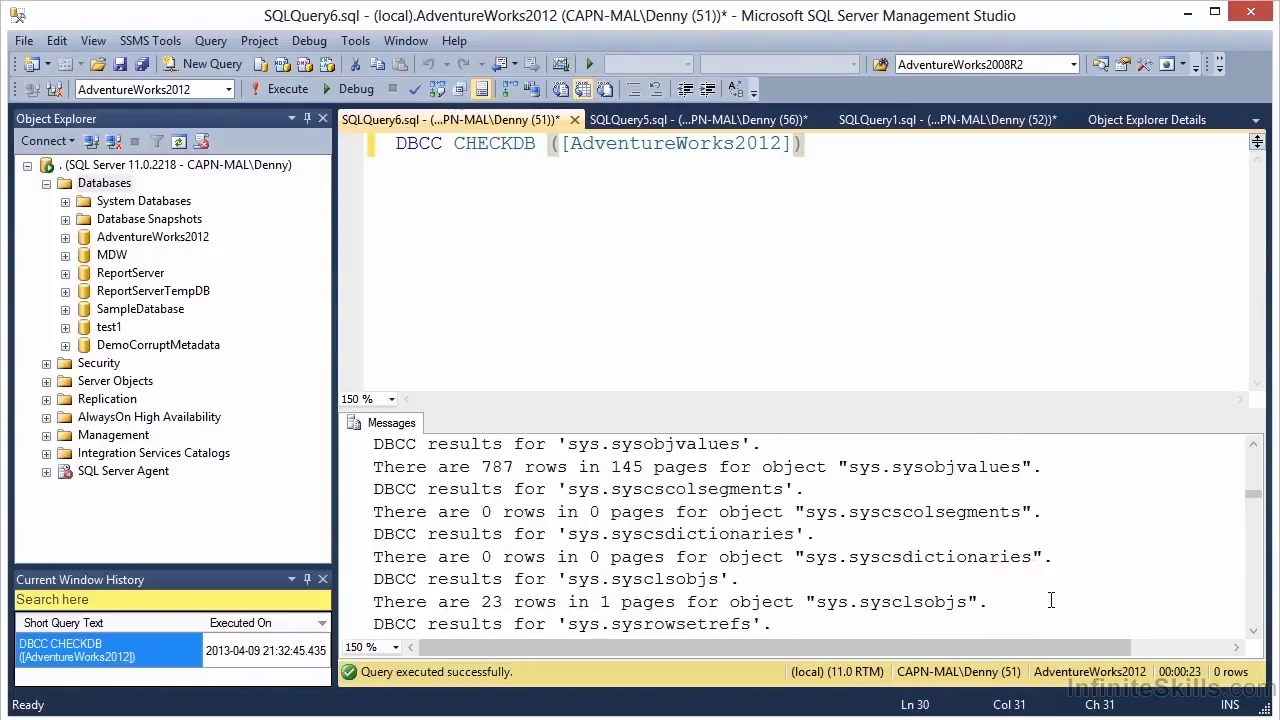
{"action": "scroll", "coordinate": [1051, 600], "scroll_direction": "down", "scroll_amount": 8}
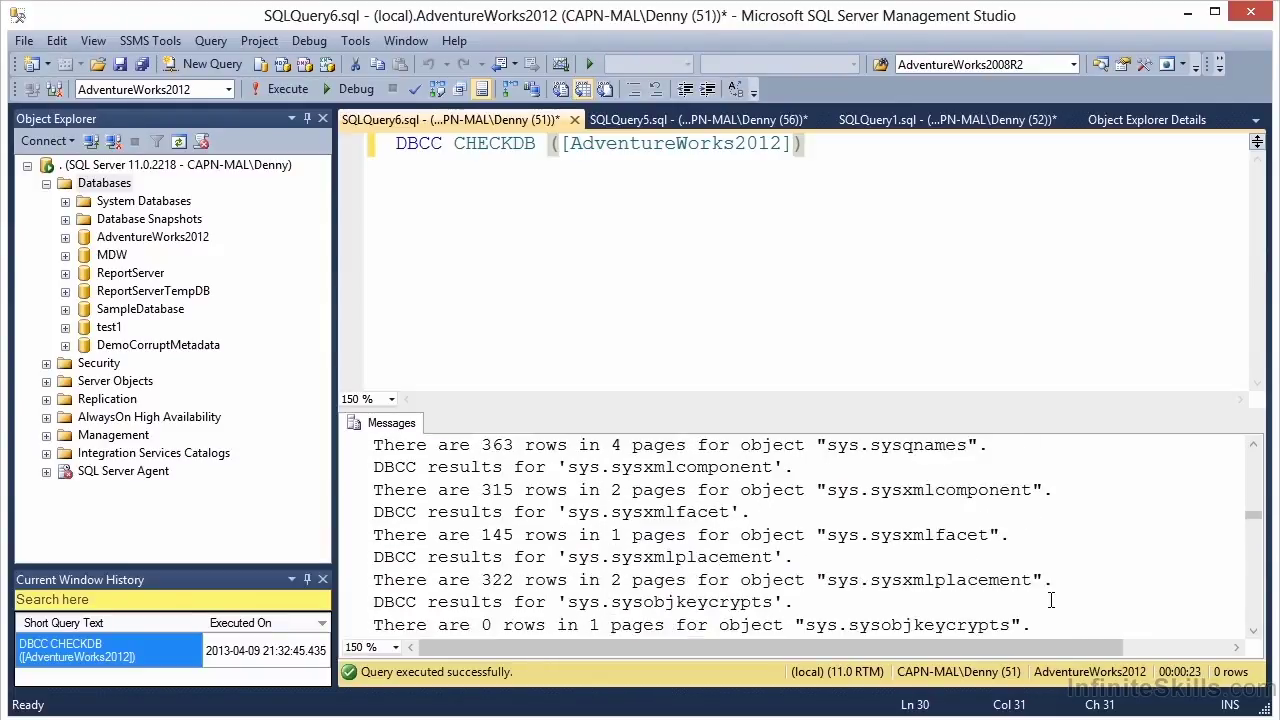
{"action": "scroll", "coordinate": [1051, 600], "scroll_direction": "down", "scroll_amount": 5}
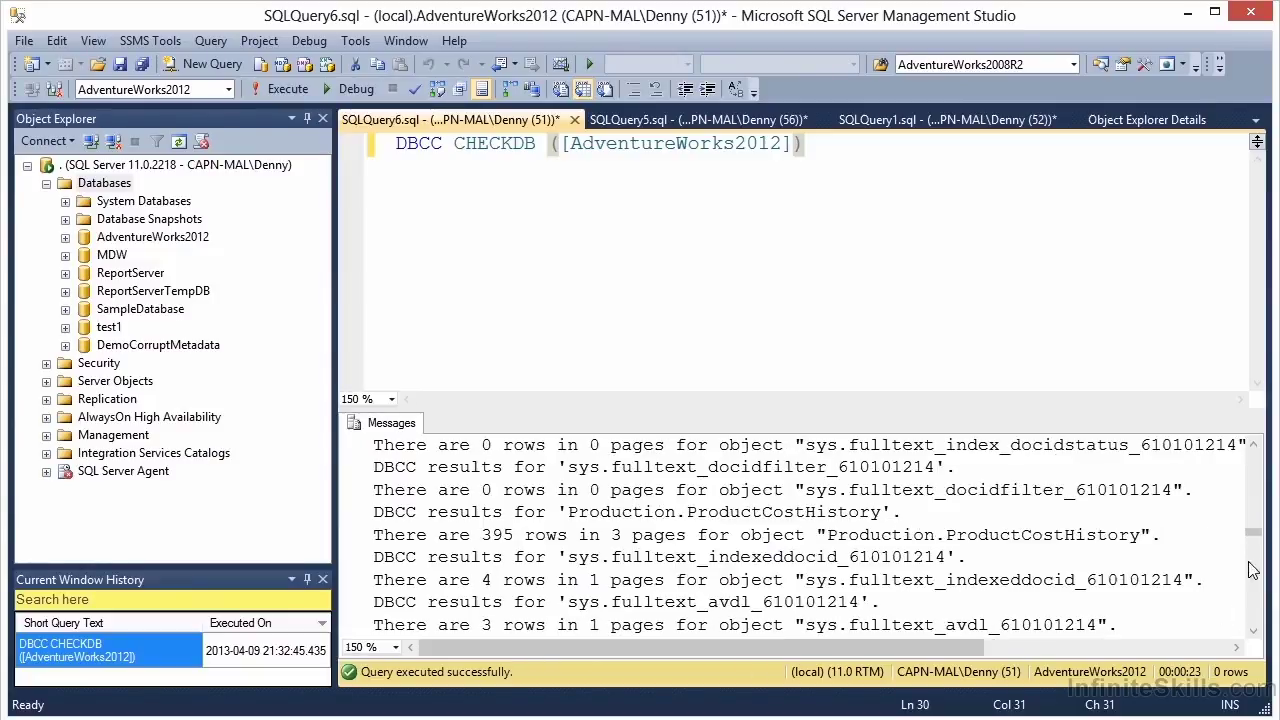
{"action": "left_click_drag", "start_coordinate": [1258, 540], "coordinate": [1248, 625]}
{"action": "left_click", "coordinate": [649, 569]}
{"action": "scroll", "coordinate": [645, 545], "scroll_direction": "up", "scroll_amount": 1}
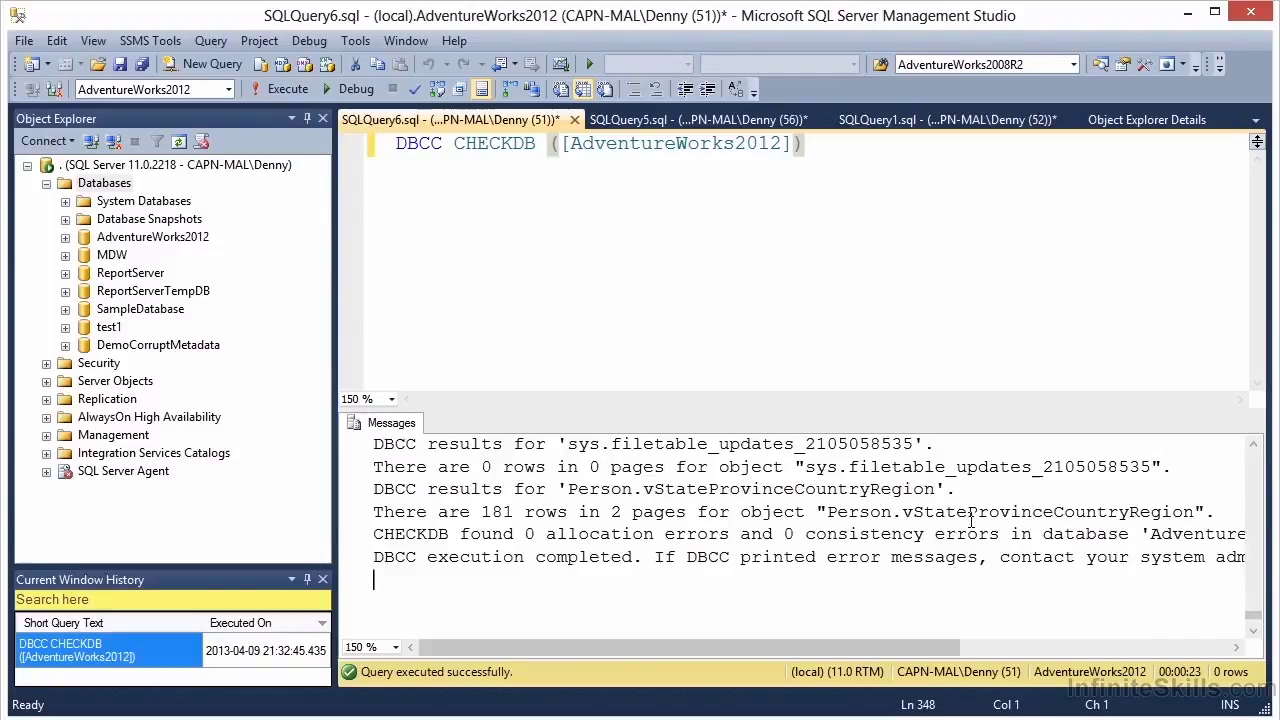
{"action": "left_click_drag", "start_coordinate": [913, 647], "coordinate": [843, 647]}
{"action": "left_click_drag", "start_coordinate": [896, 647], "coordinate": [745, 656]}
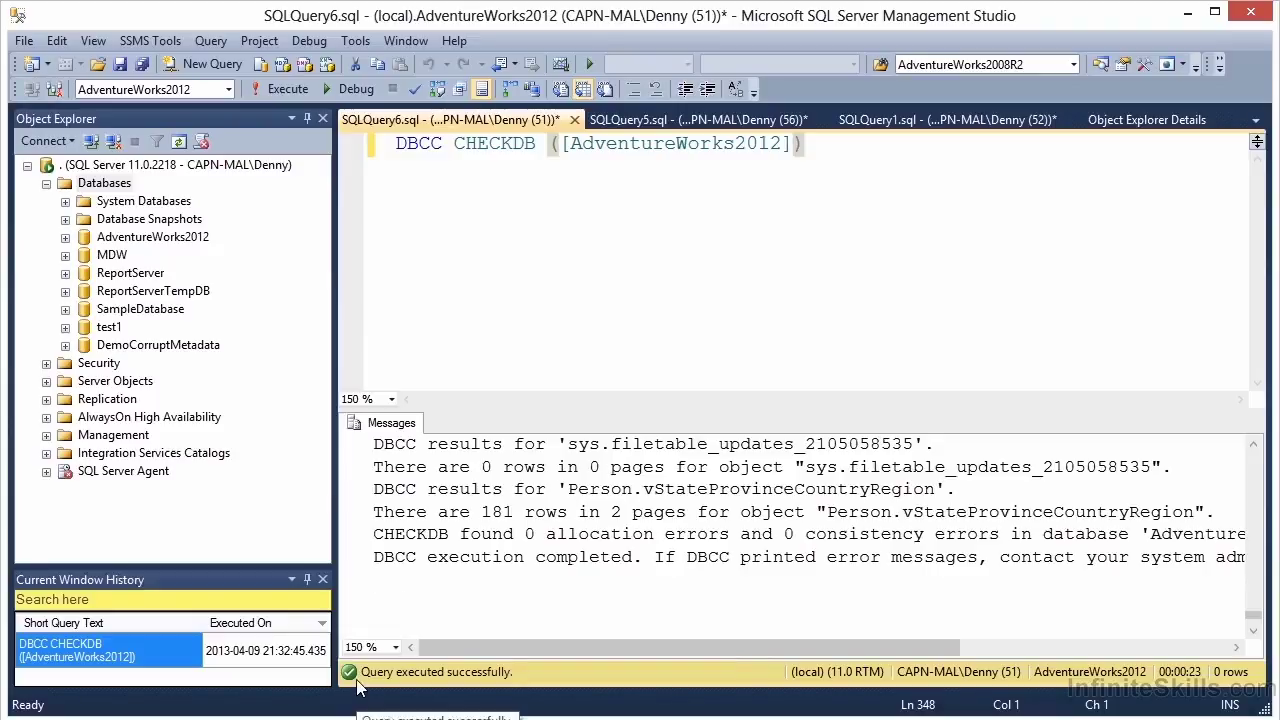
- Switch to the existing DemoCorruptMetadata CHECKDB query, enlarge its text to 150 % and execute it
{"action": "left_click", "coordinate": [721, 120]}
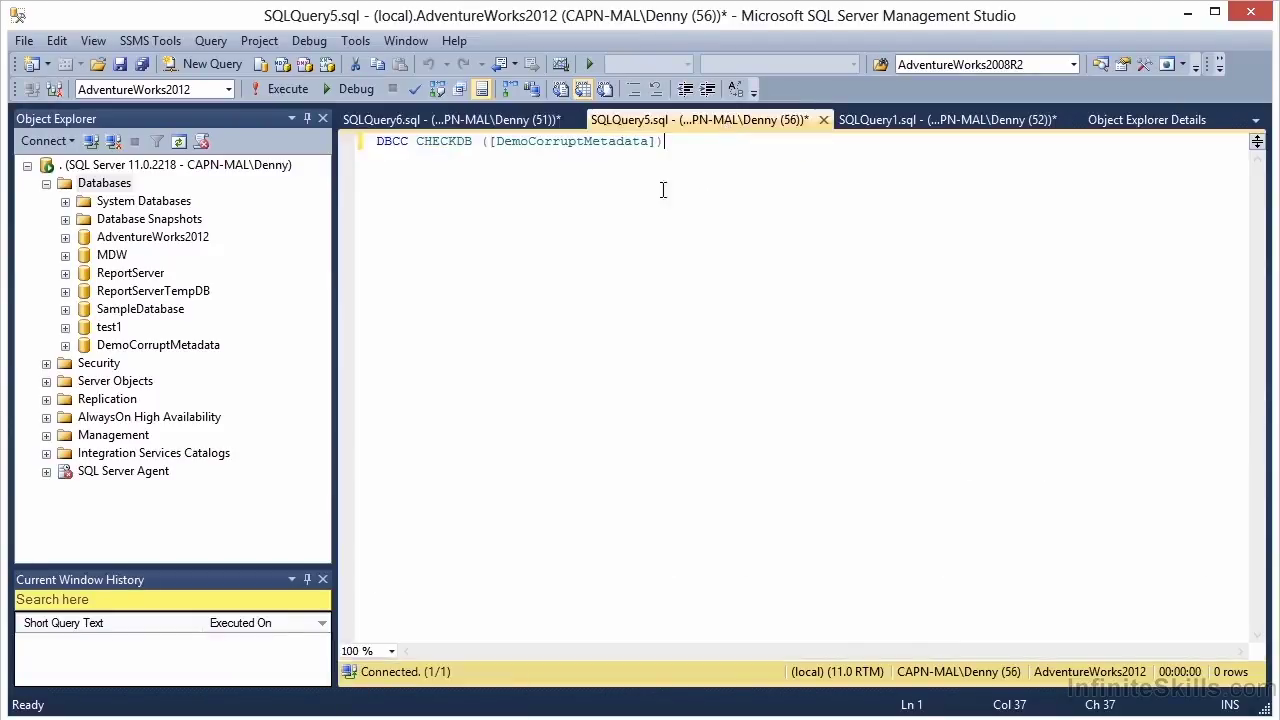
{"action": "left_click", "coordinate": [385, 651]}
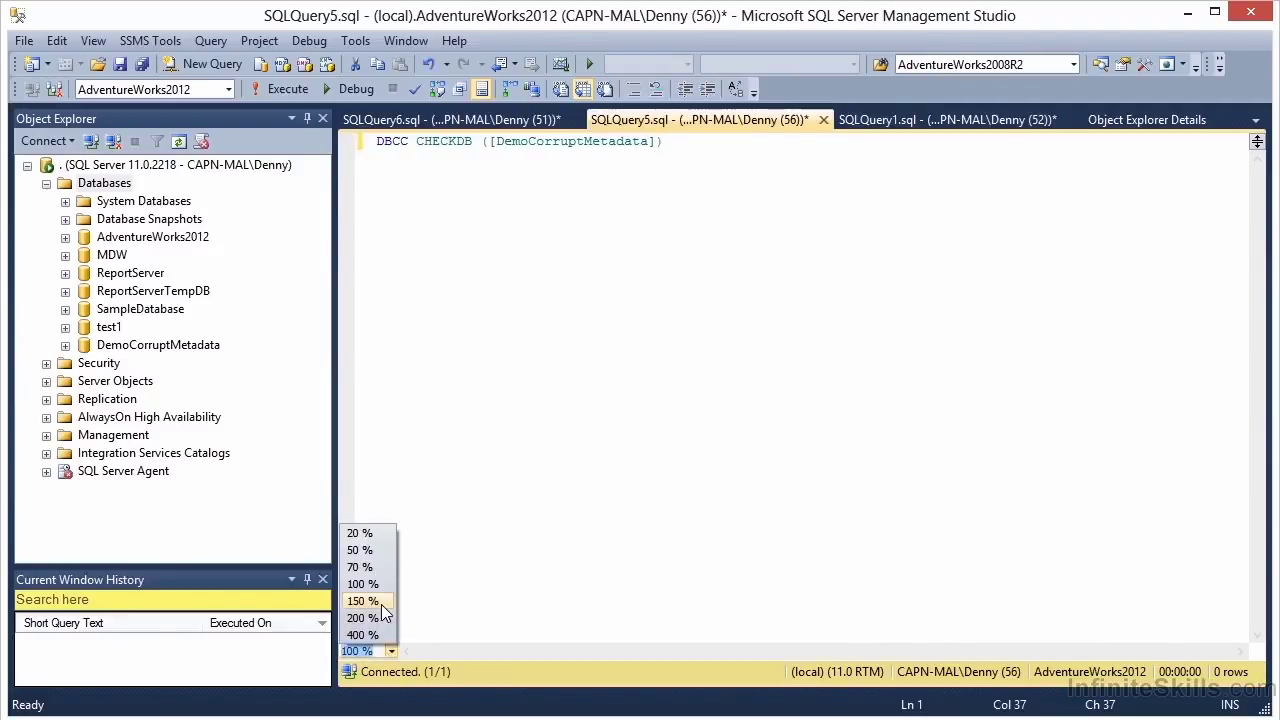
{"action": "left_click", "coordinate": [383, 606]}
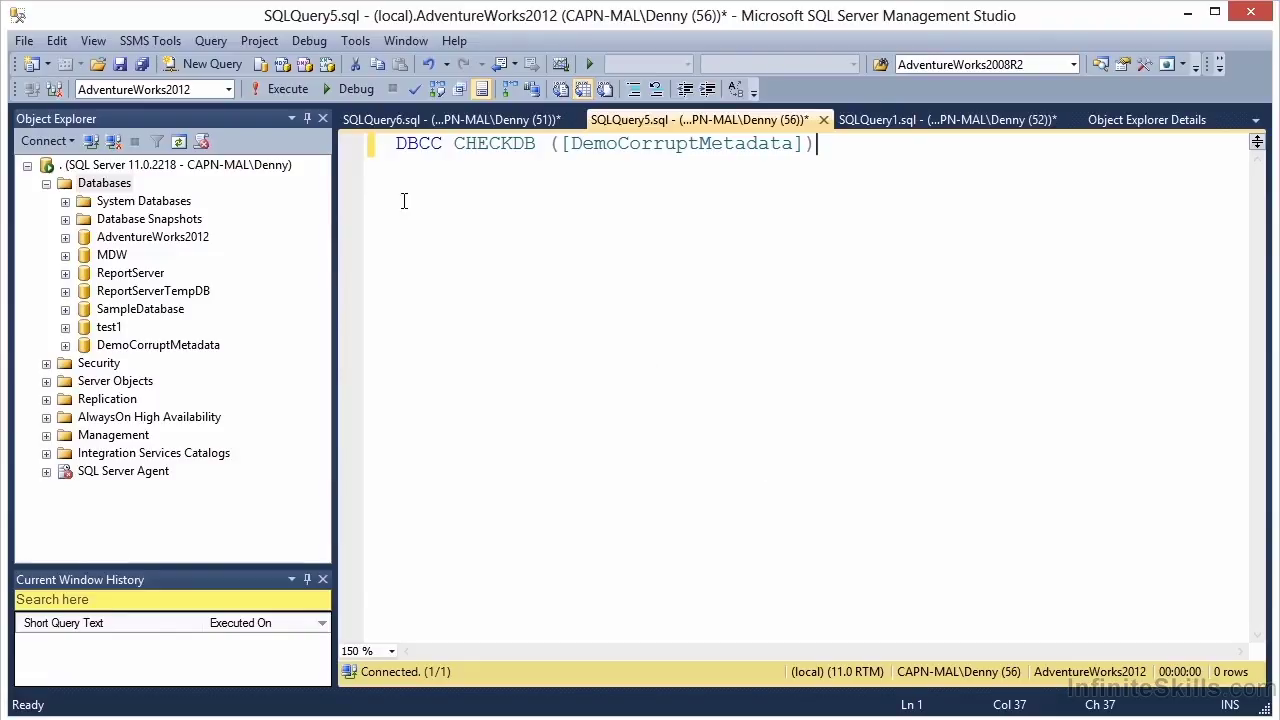
{"action": "left_click", "coordinate": [283, 91]}
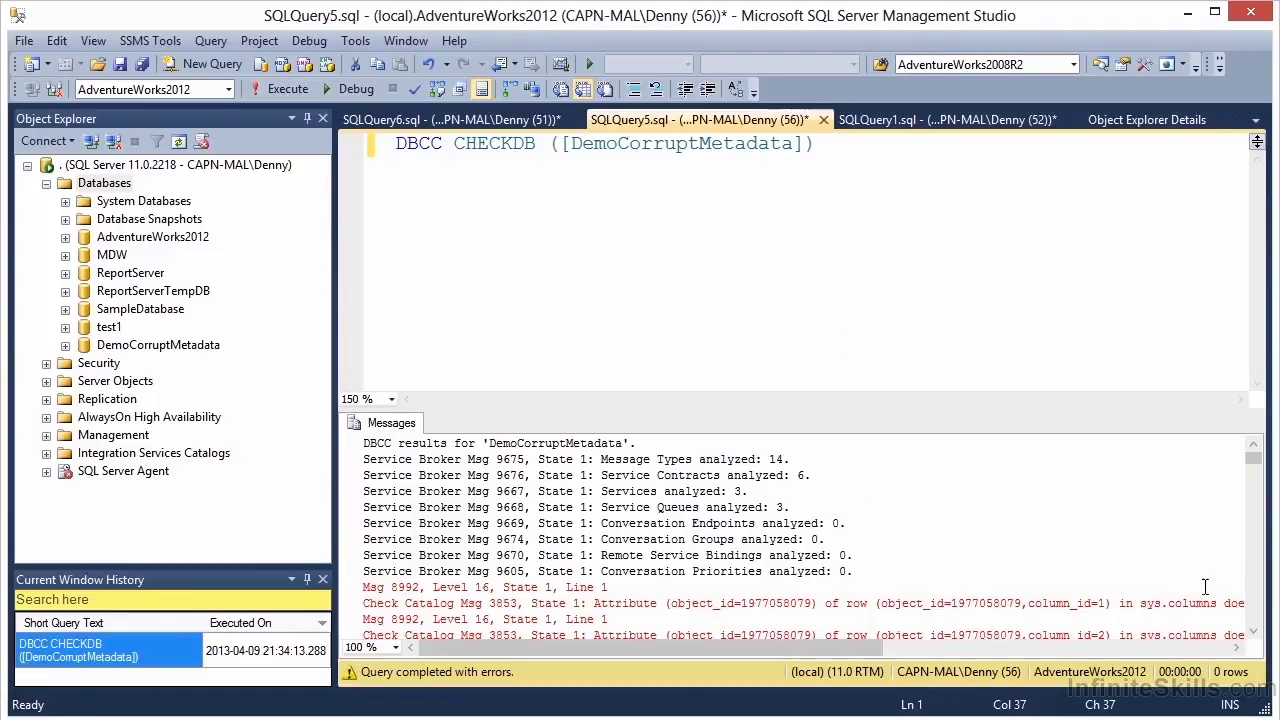
- Examine the full width of the Check Catalog messages for DemoCorruptMetadata and the CHECKDB summary at the end of the output
{"action": "scroll", "coordinate": [1250, 630], "scroll_direction": "down", "scroll_amount": 3}
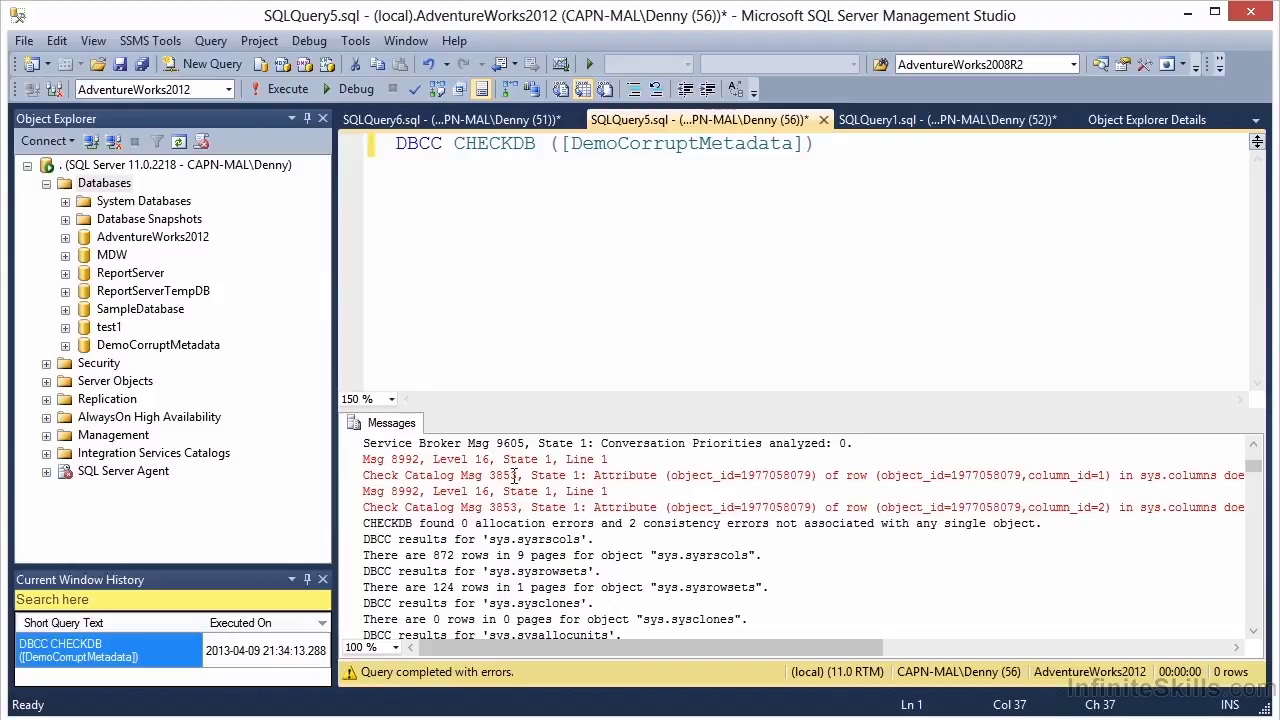
{"action": "left_click_drag", "start_coordinate": [708, 651], "coordinate": [778, 651]}
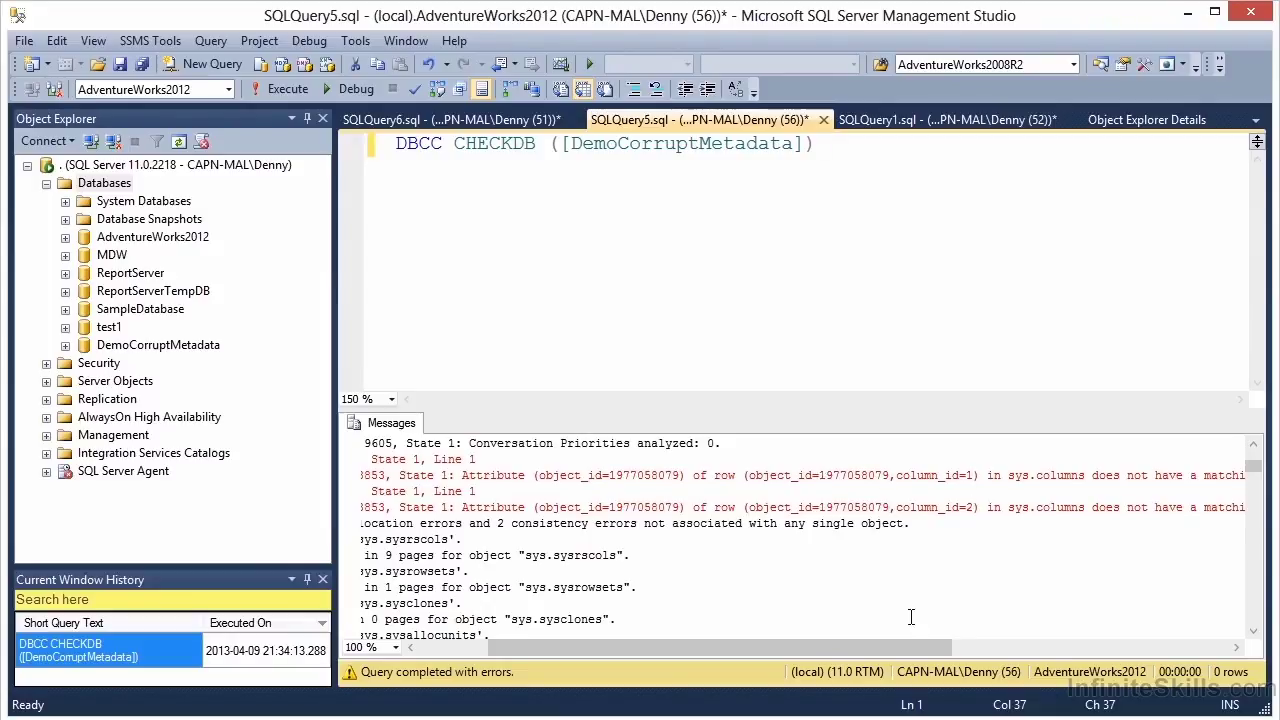
{"action": "left_click_drag", "start_coordinate": [900, 639], "coordinate": [1146, 636]}
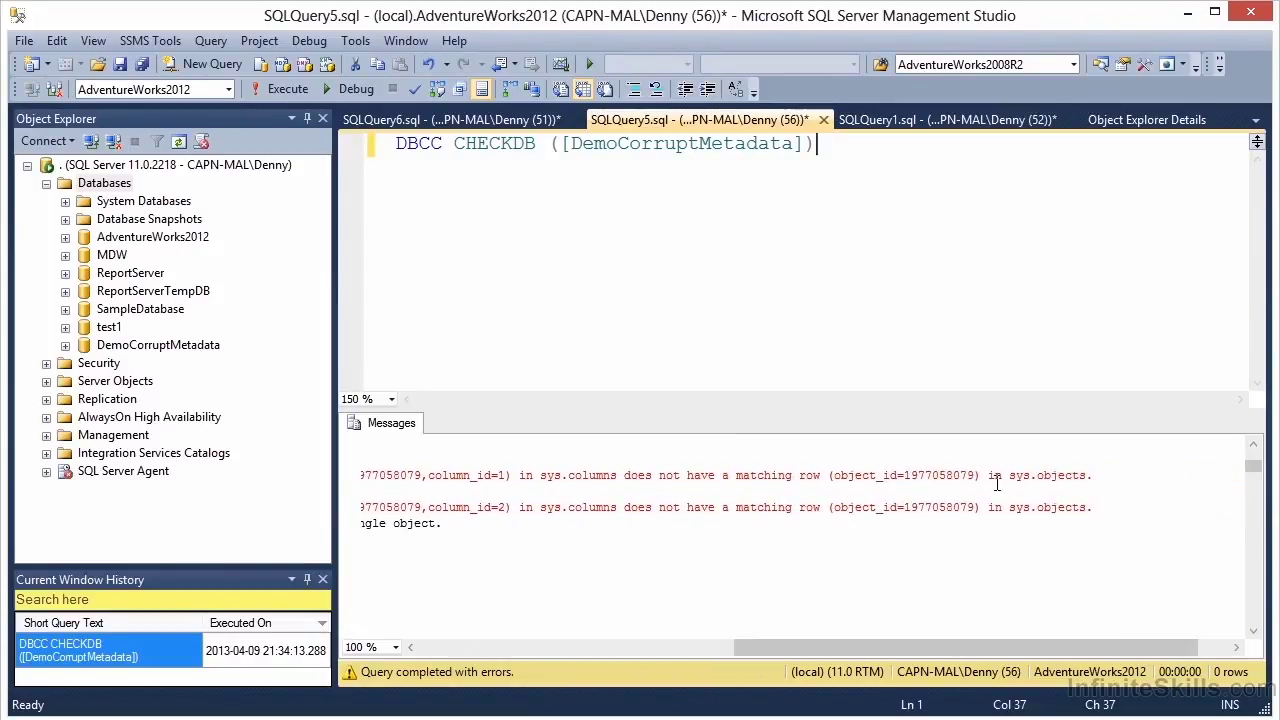
{"action": "left_click_drag", "start_coordinate": [929, 648], "coordinate": [580, 656]}
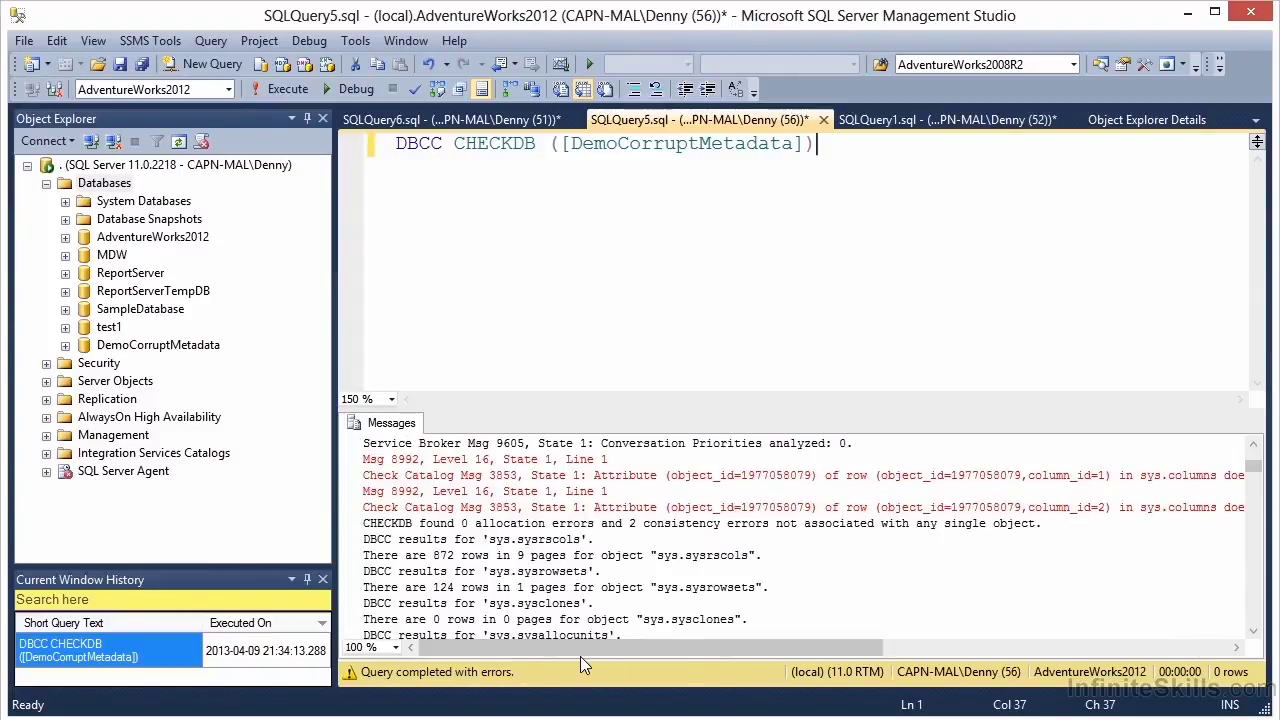
{"action": "left_click_drag", "start_coordinate": [580, 656], "coordinate": [859, 620]}
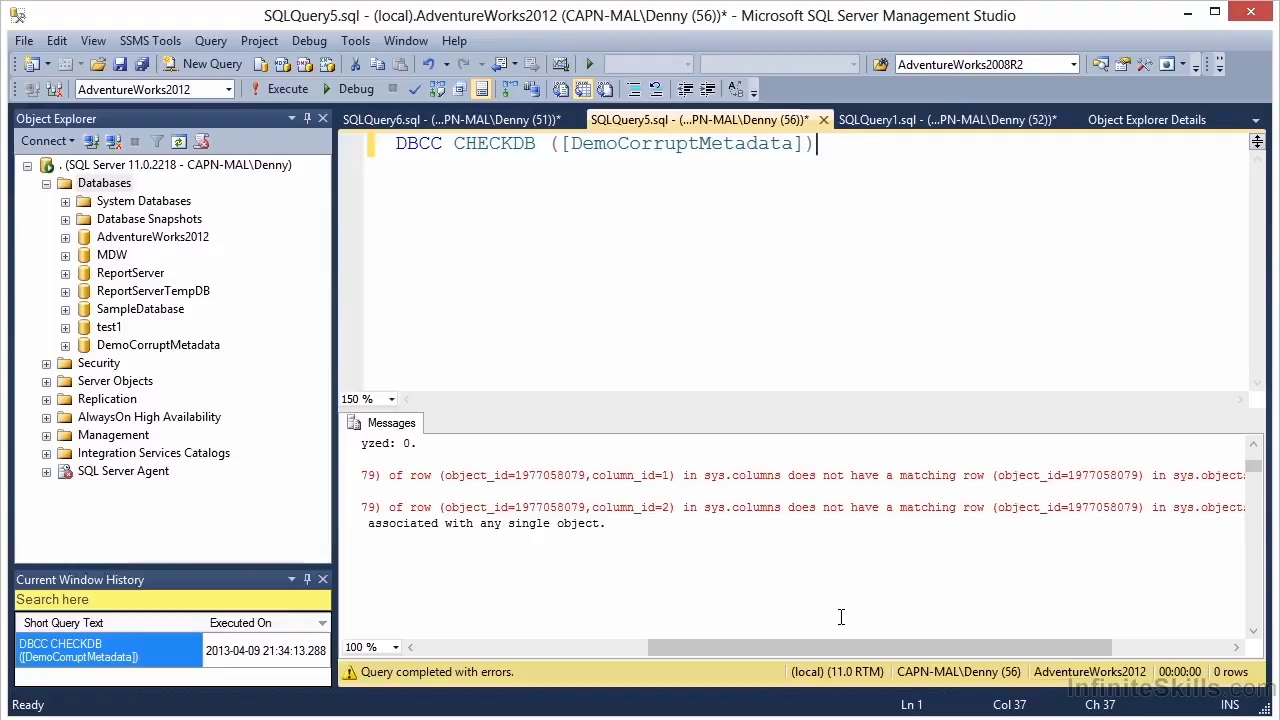
{"action": "left_click_drag", "start_coordinate": [840, 645], "coordinate": [583, 655]}
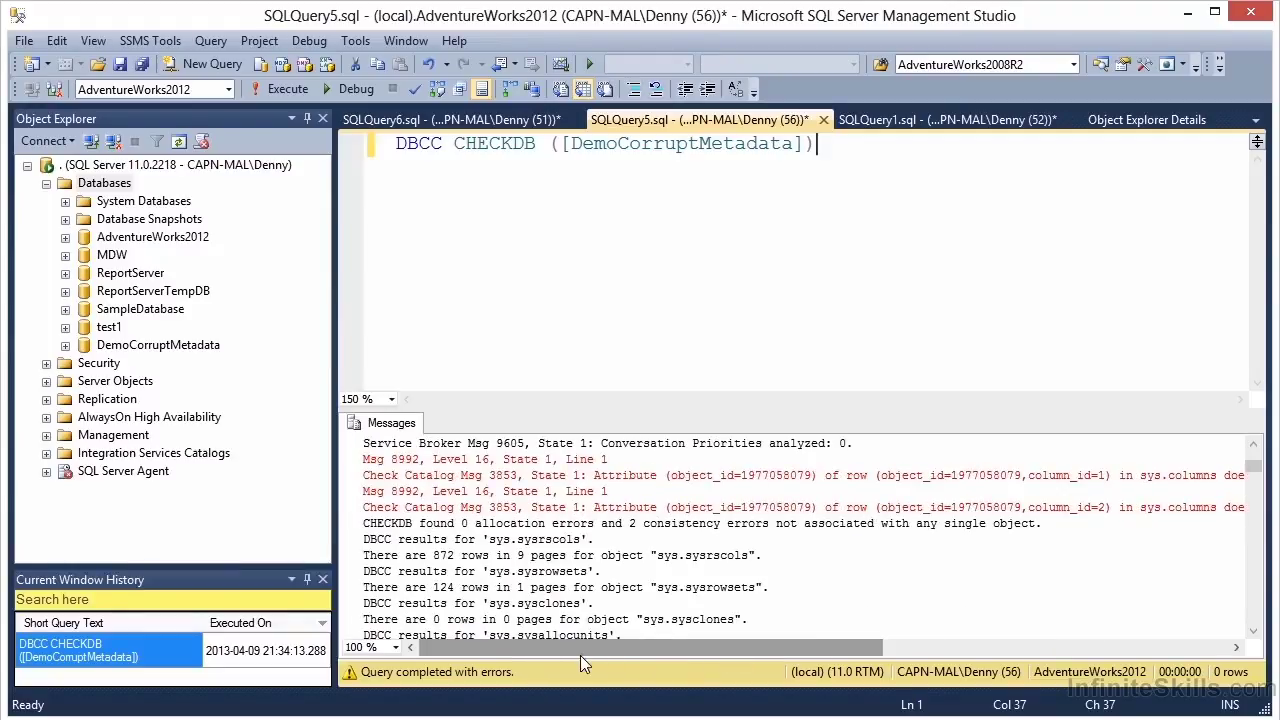
{"action": "left_click_drag", "start_coordinate": [1255, 470], "coordinate": [1253, 615]}
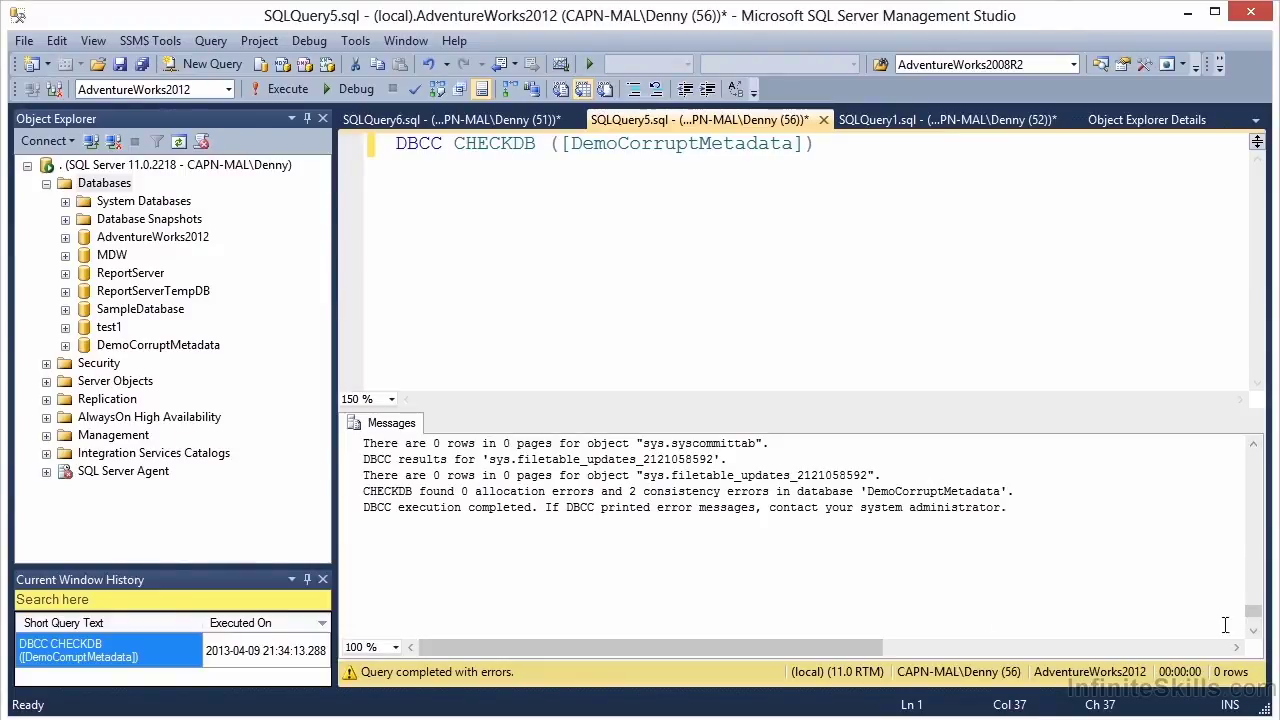
{"action": "left_click_drag", "start_coordinate": [1252, 610], "coordinate": [1272, 466]}
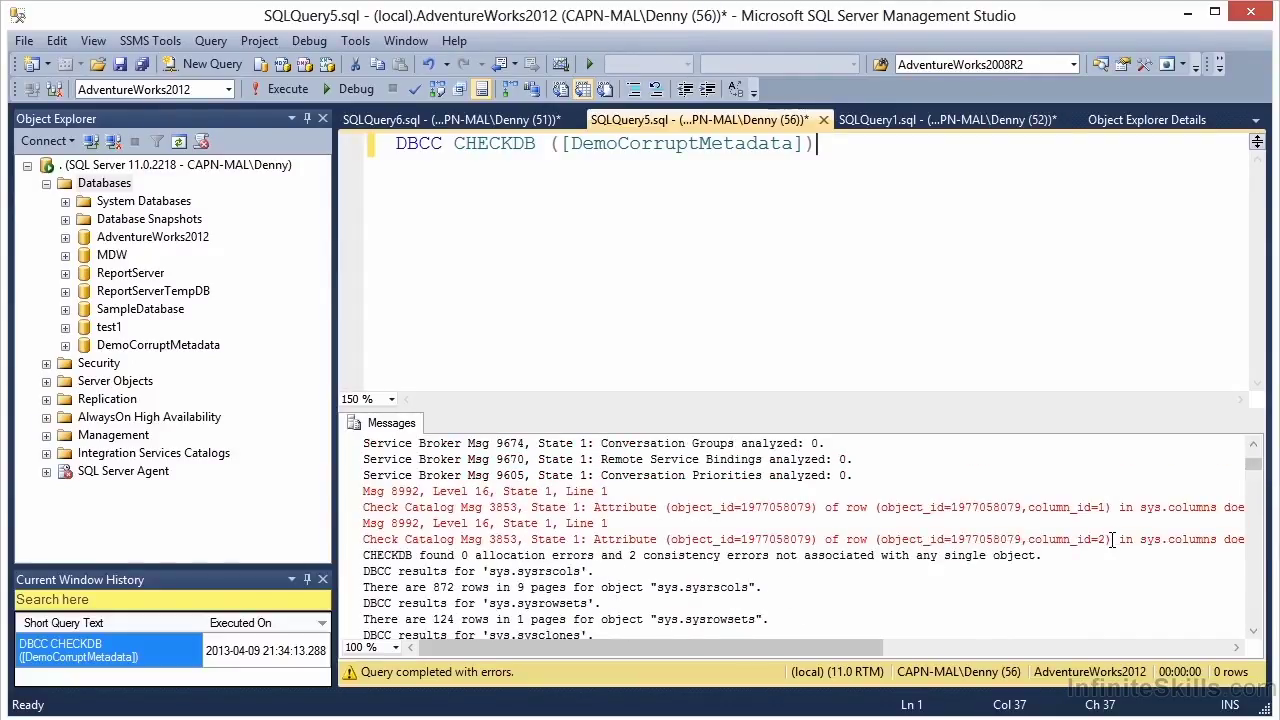